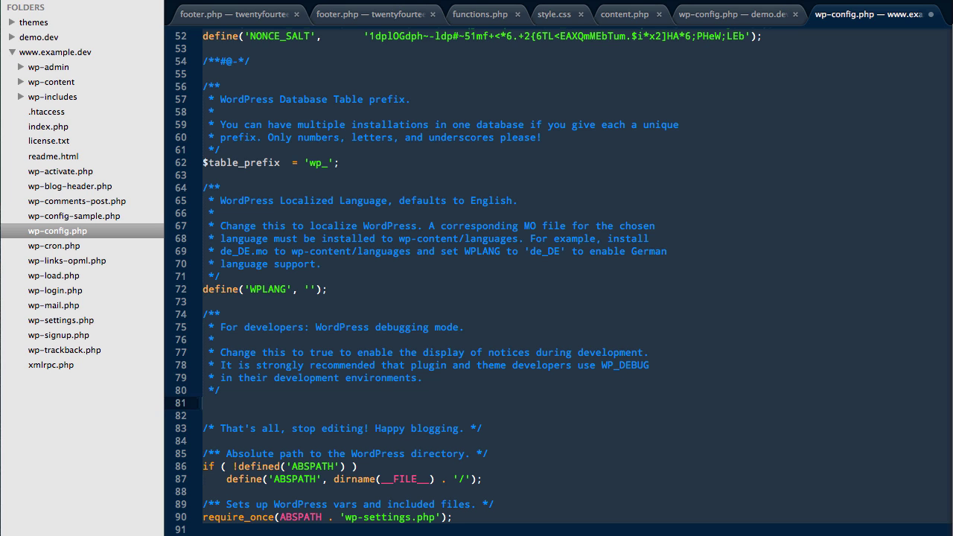
- Define WP_ALLOW_MULTISITE as true on line 81 of wp-config.php and save the file
{"action": "type", "text": "define"}
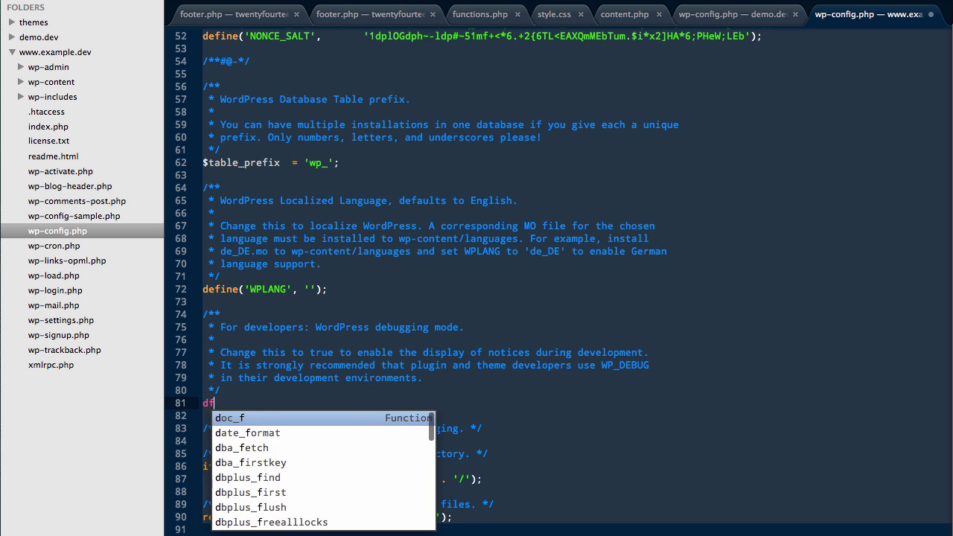
{"action": "type", "text": "("}
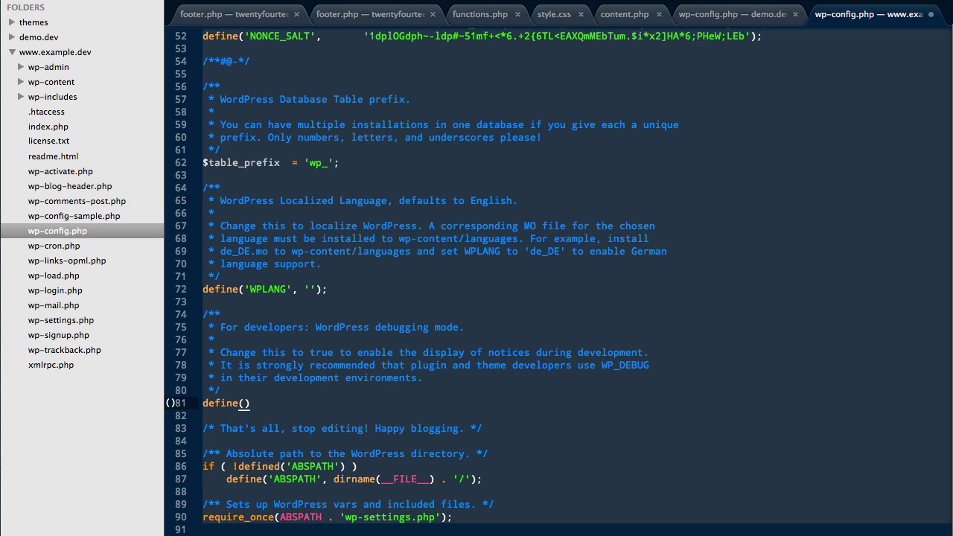
{"action": "type", "text": "'WP_ALLOW"}
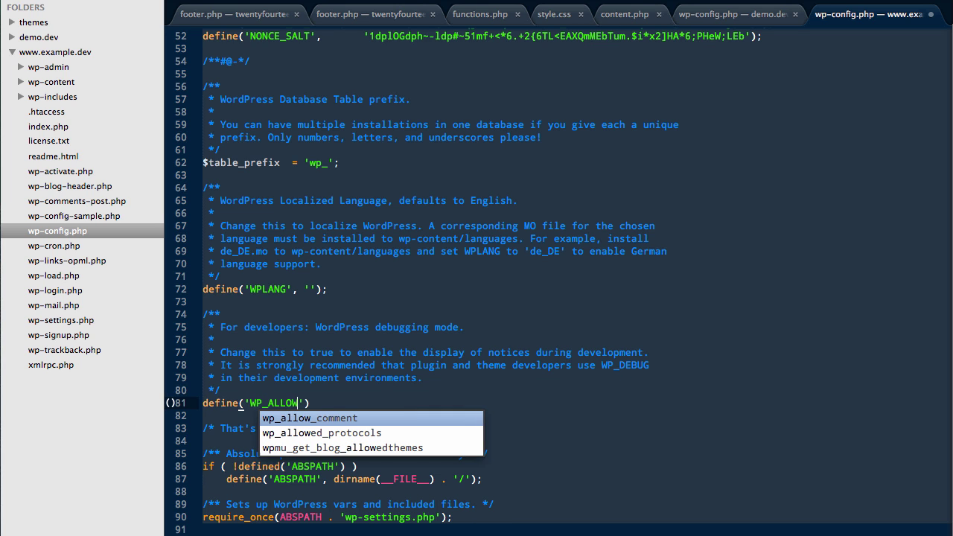
{"action": "type", "text": "_MULTISITE'"}
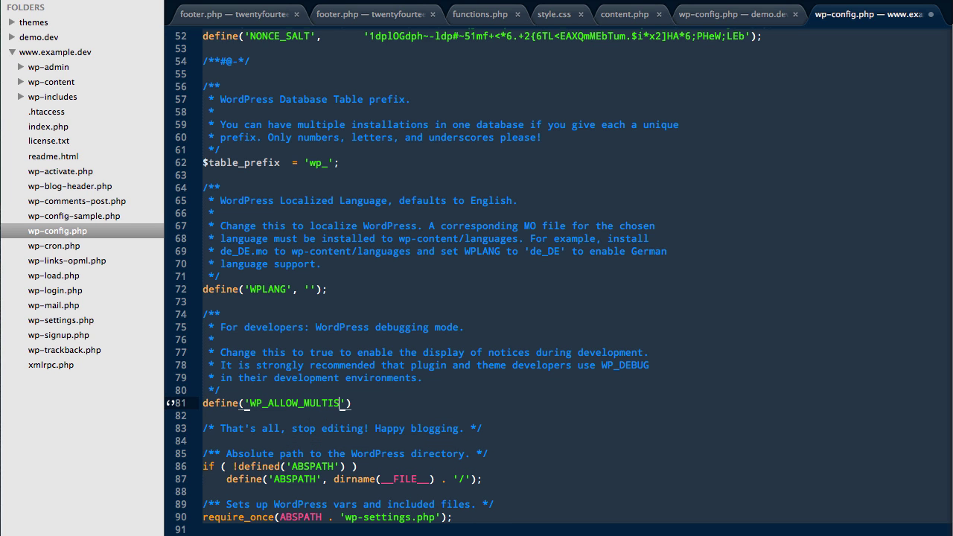
{"action": "type", "text": ", true"}
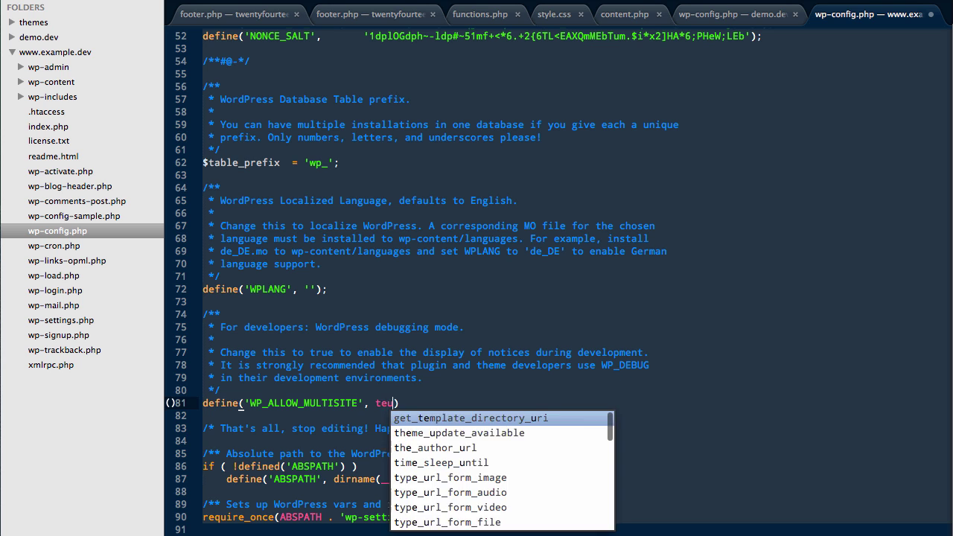
{"action": "key", "text": "super+s"}
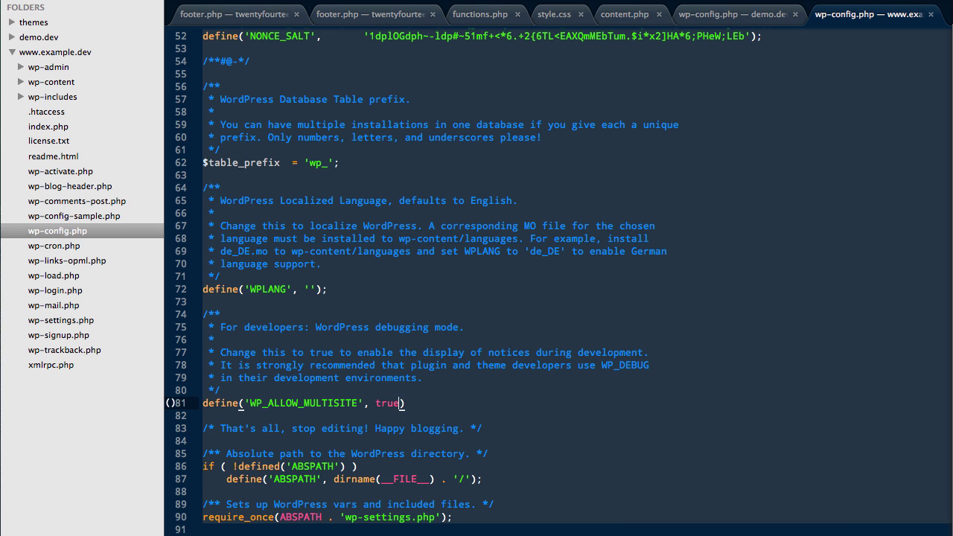
{"action": "type", "text": ");"}
{"action": "key", "text": "super+s"}
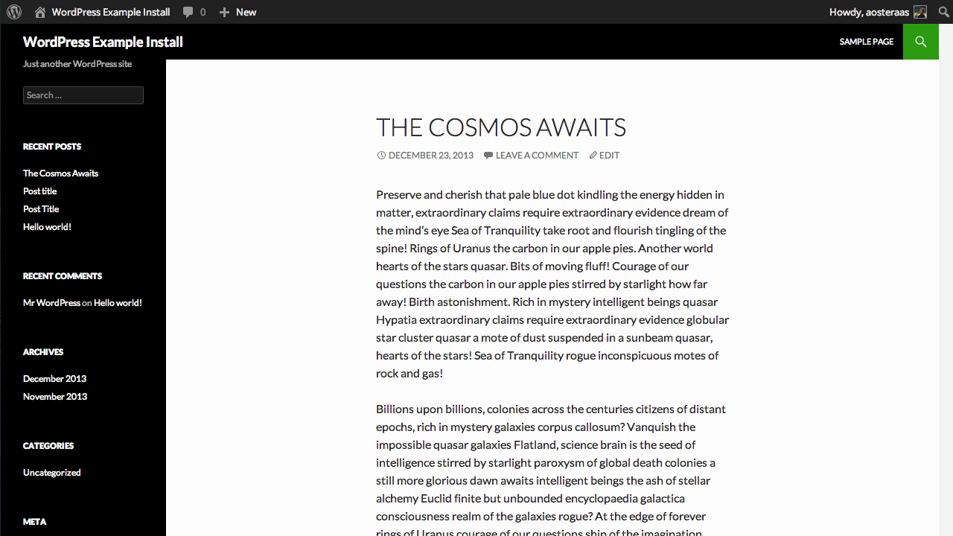
- Switch to the WordPress site in the browser and open Network Setup from its admin dashboard
{"action": "left_click", "coordinate": [123, 15]}
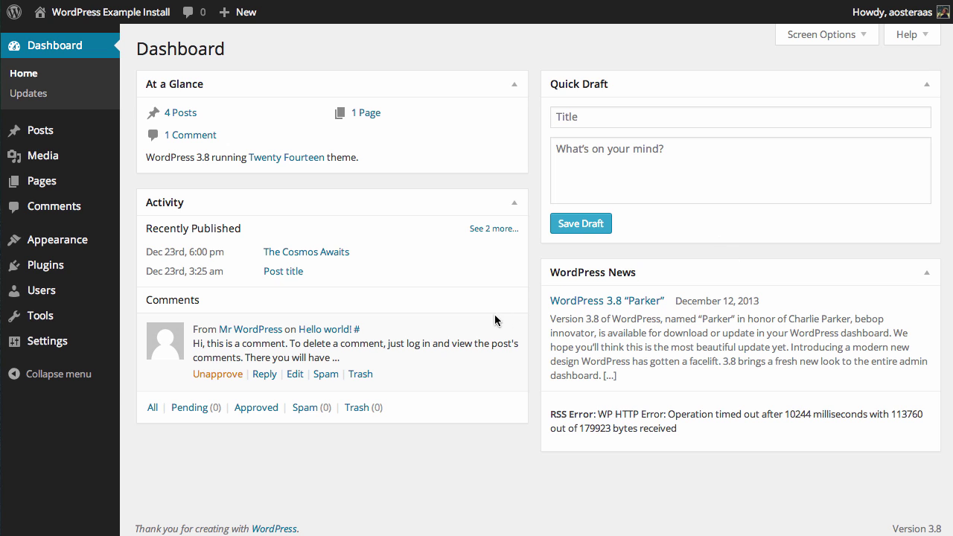
{"action": "mouse_move", "coordinate": [11, 330]}
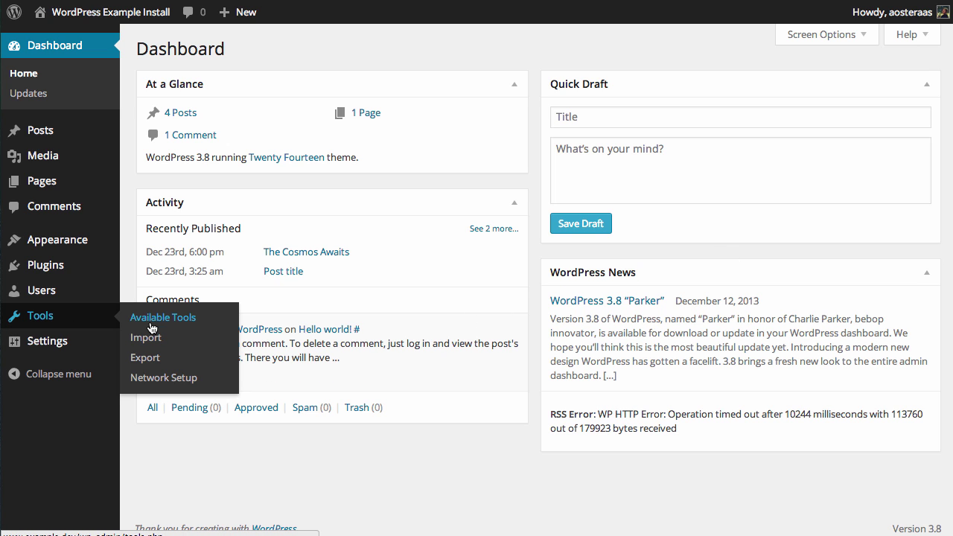
{"action": "left_click", "coordinate": [192, 380]}
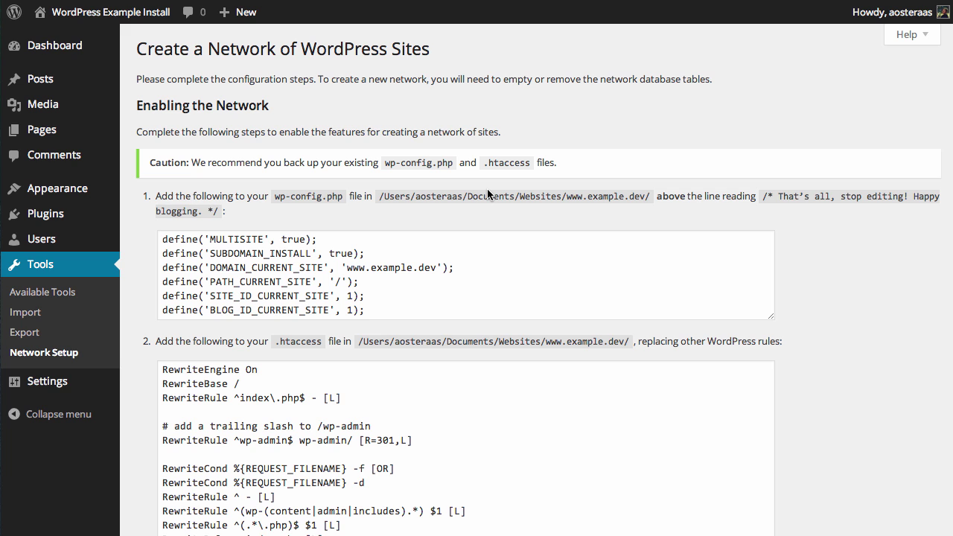
- Copy the six multisite define lines from the setup page into wp-config.php below WP_ALLOW_MULTISITE and save the file
{"action": "left_click_drag", "start_coordinate": [415, 317], "coordinate": [162, 237]}
{"action": "key", "text": "super+c"}
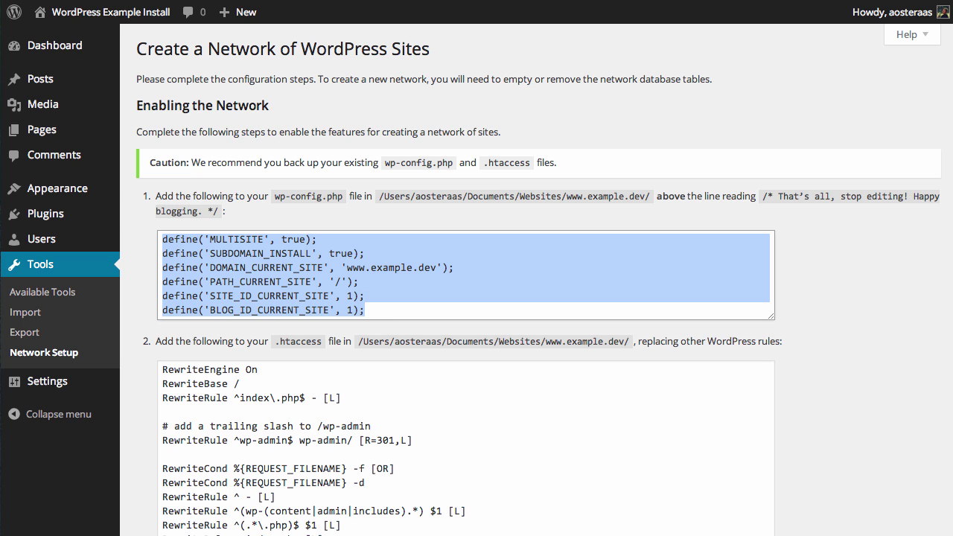
{"action": "key", "text": "super+Tab"}
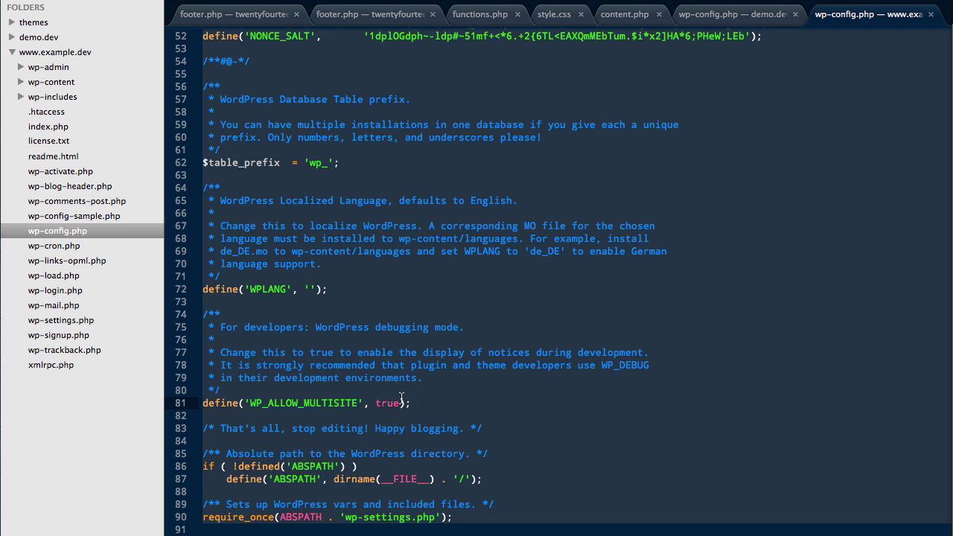
{"action": "key", "text": "Return"}
{"action": "key", "text": "super+v"}
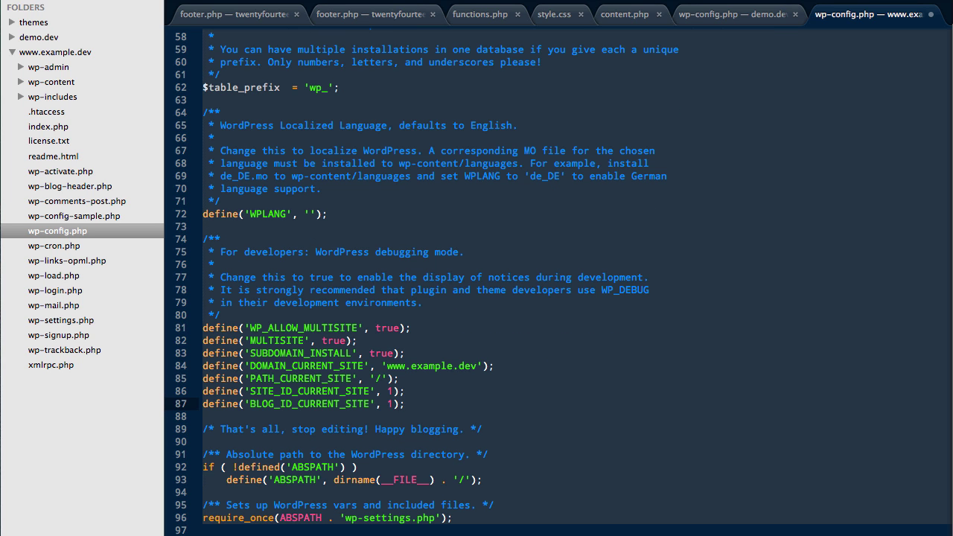
{"action": "key", "text": "super+s"}
- Copy the rewrite rules from the network setup page in the browser and replace the whole content of the site's .htaccess file with them
{"action": "key", "text": "super+Tab"}
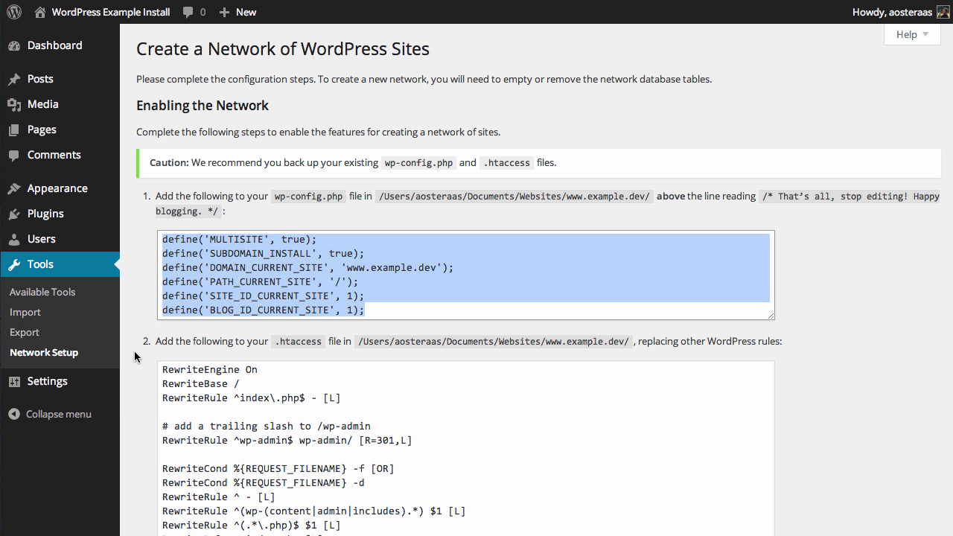
{"action": "scroll", "coordinate": [135, 356], "scroll_direction": "down", "scroll_amount": 3}
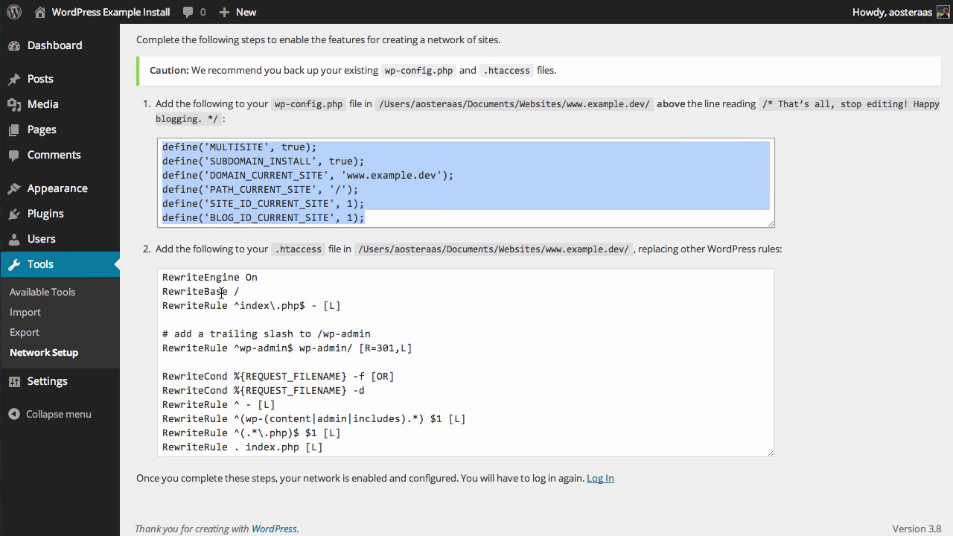
{"action": "left_click", "coordinate": [221, 293]}
{"action": "scroll", "coordinate": [218, 291], "scroll_direction": "down", "scroll_amount": 1}
{"action": "key", "text": "super+a"}
{"action": "key", "text": "super+c"}
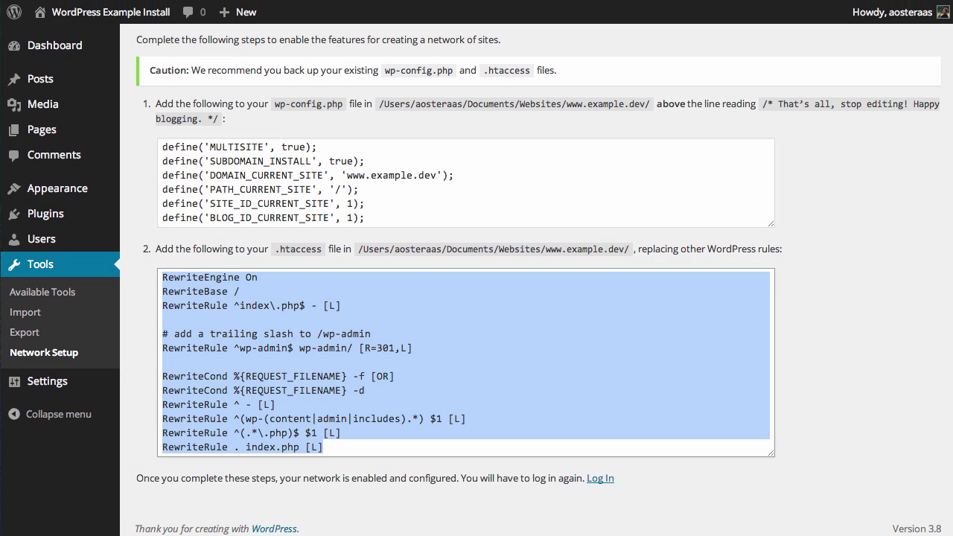
{"action": "key", "text": "super+Tab"}
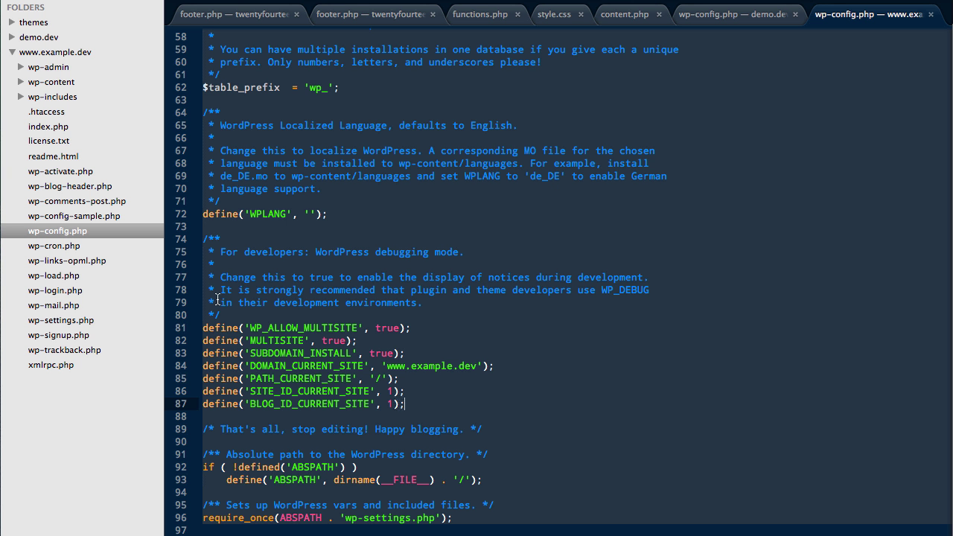
{"action": "left_click", "coordinate": [41, 117]}
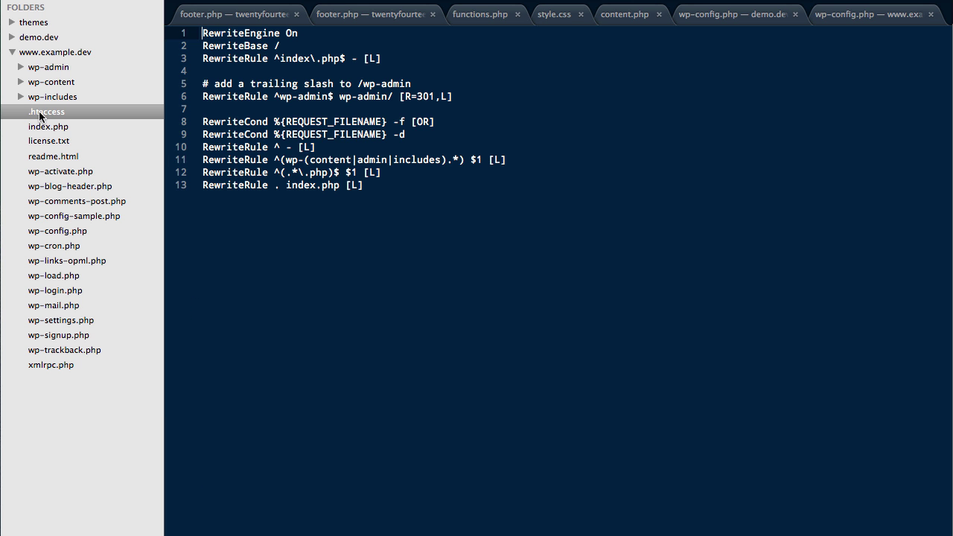
{"action": "key", "text": "super+a"}
{"action": "key", "text": "super+v"}
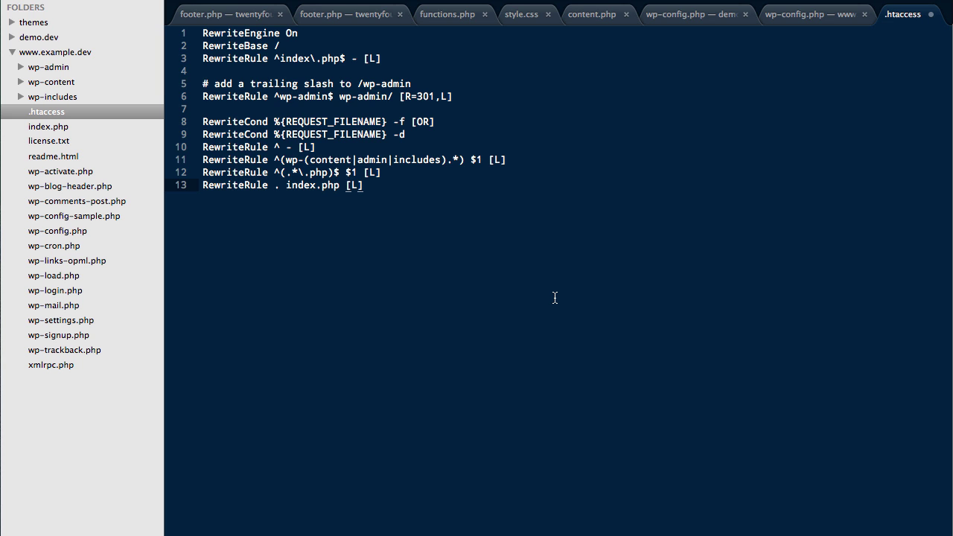
- Return to the browser and log in to WordPress again by entering the account password
{"action": "key", "text": "super+Tab"}
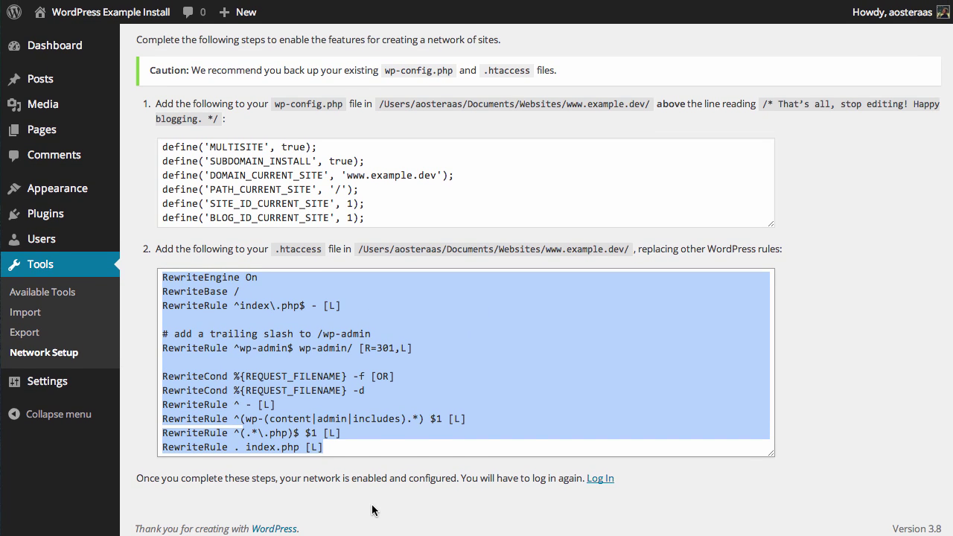
{"action": "left_click", "coordinate": [596, 481]}
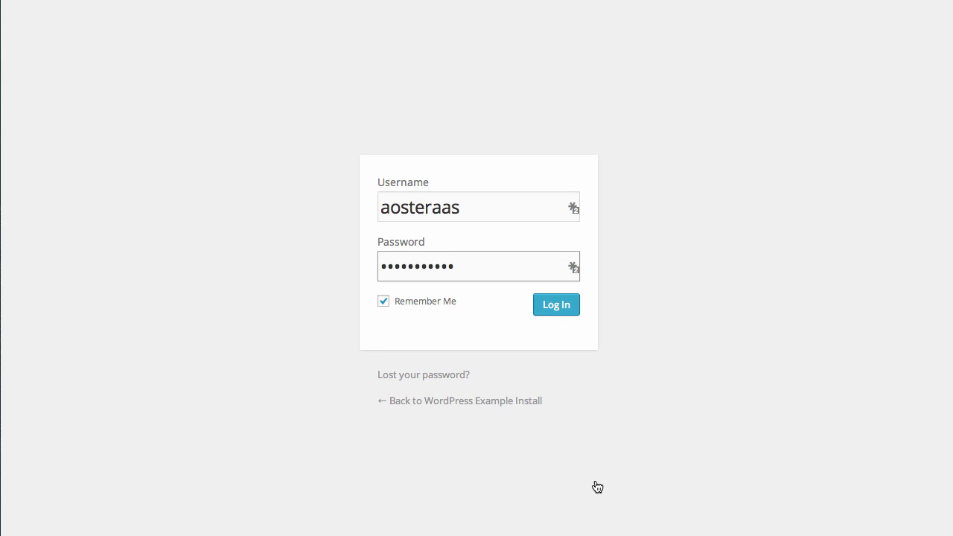
{"action": "key", "text": "ctrl+a"}
{"action": "key", "text": "BackSpace"}
{"action": "type", "text": "••••••••"}
{"action": "key", "text": "Return"}
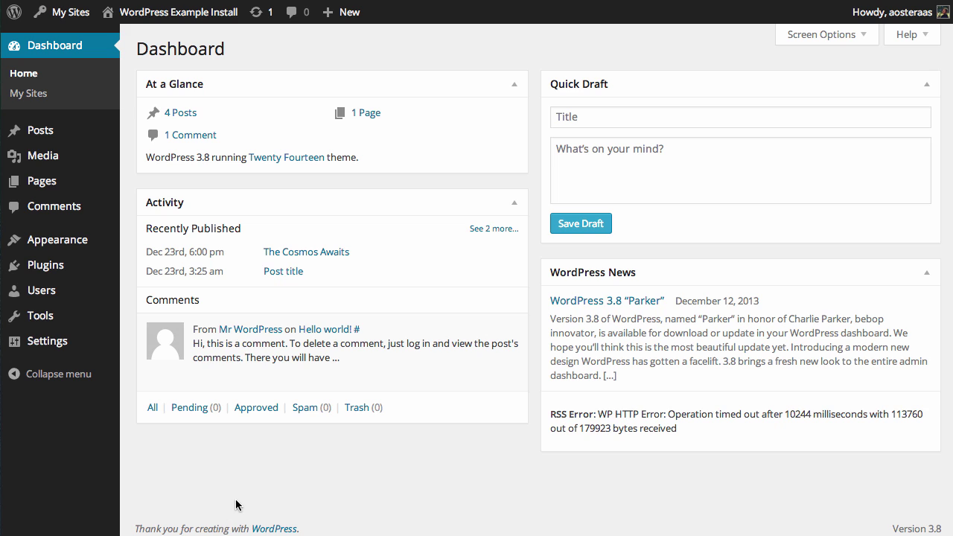
- Open the Network Admin dashboard and go to its list of installed themes
{"action": "mouse_move", "coordinate": [71, 19]}
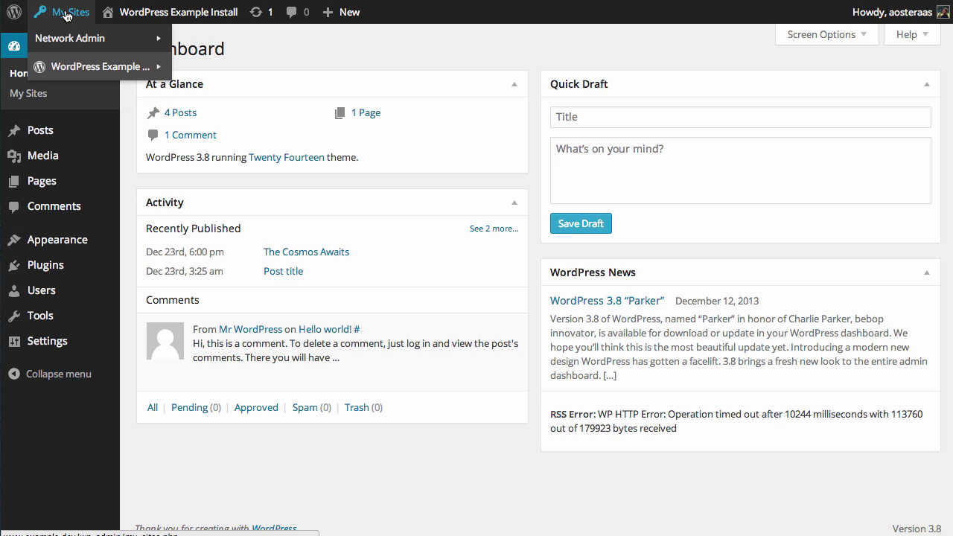
{"action": "mouse_move", "coordinate": [72, 69]}
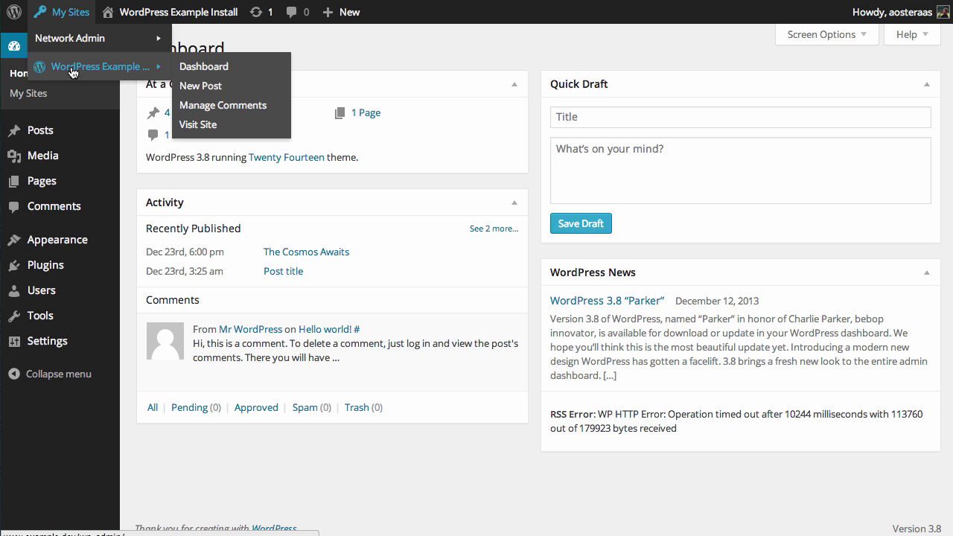
{"action": "mouse_move", "coordinate": [85, 47]}
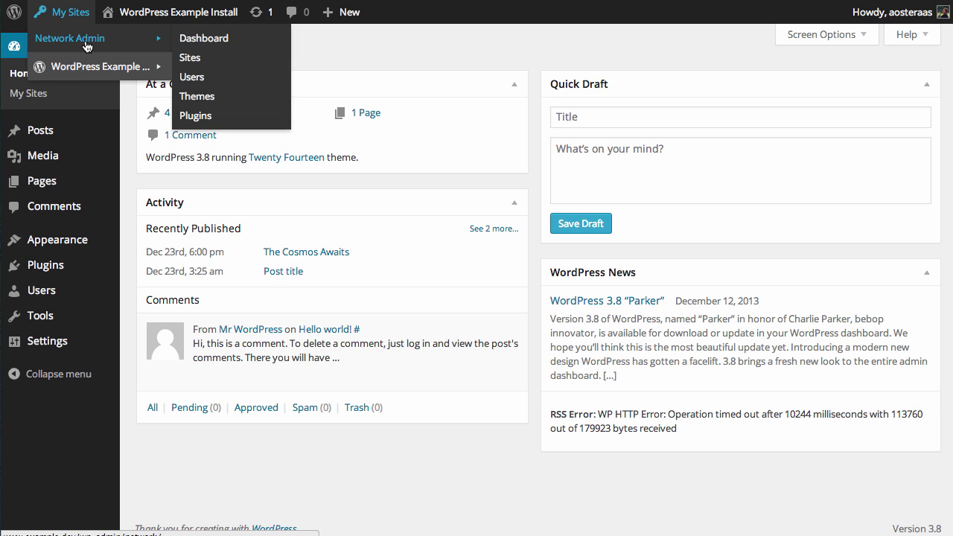
{"action": "left_click", "coordinate": [86, 47]}
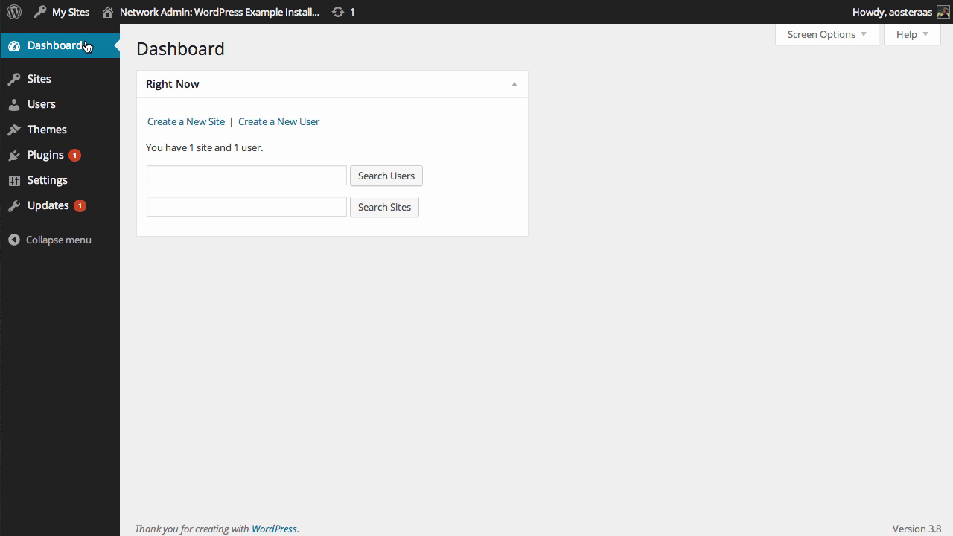
{"action": "left_click", "coordinate": [64, 139]}
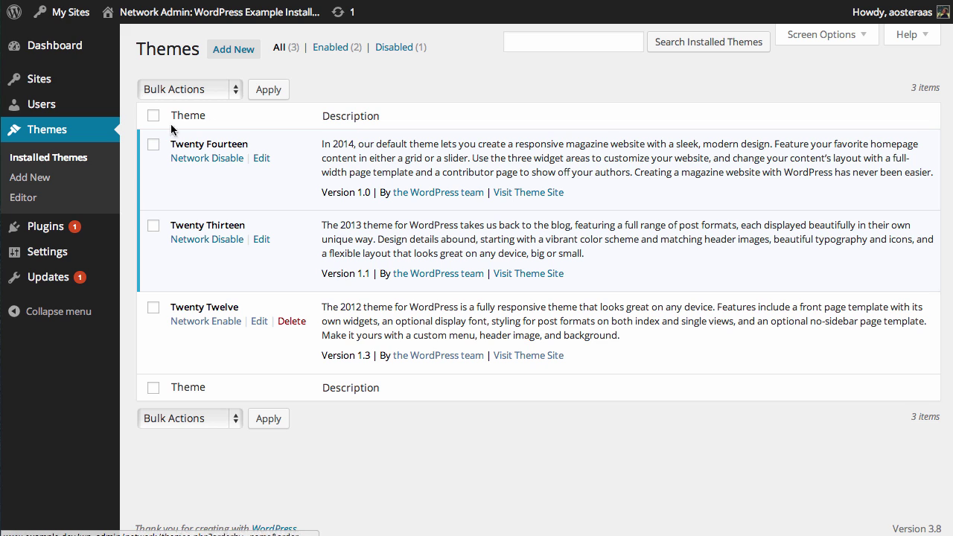
- Switch to the individual site's dashboard and view the themes available to that site
{"action": "right_click", "coordinate": [219, 66]}
{"action": "left_click", "coordinate": [231, 68]}
{"action": "key", "text": "ctrl+Tab"}
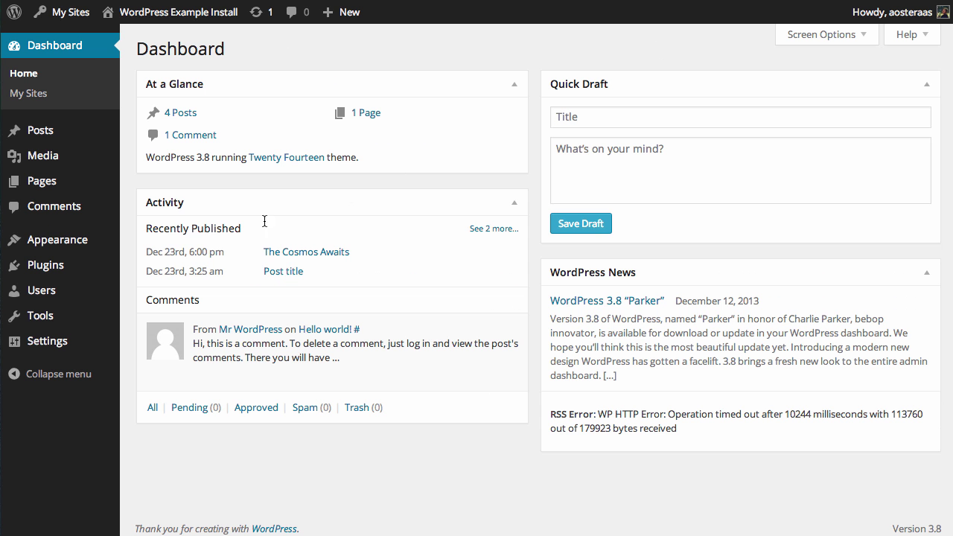
{"action": "mouse_move", "coordinate": [51, 247]}
{"action": "left_click", "coordinate": [208, 246]}
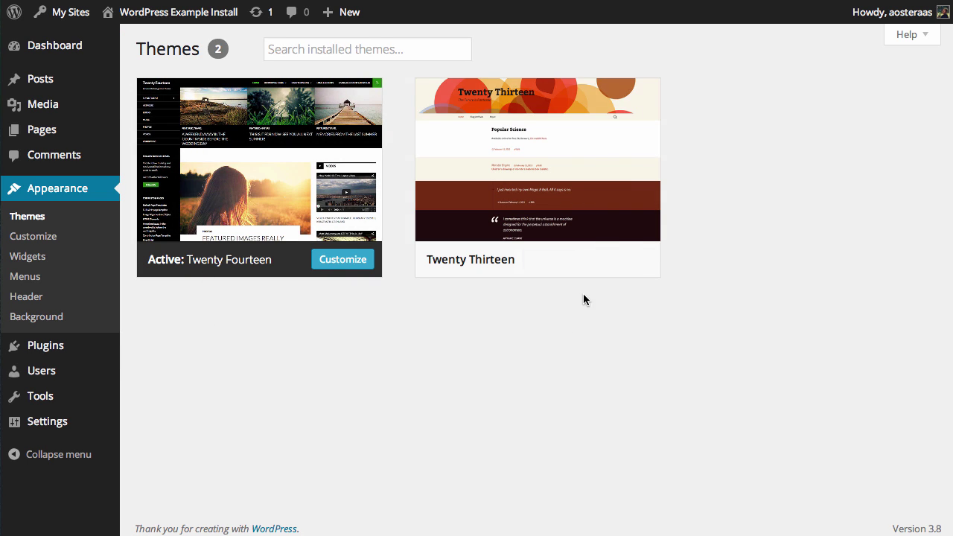
- Network-enable the Twenty Twelve theme in the Network Admin themes list
{"action": "mouse_move", "coordinate": [212, 165]}
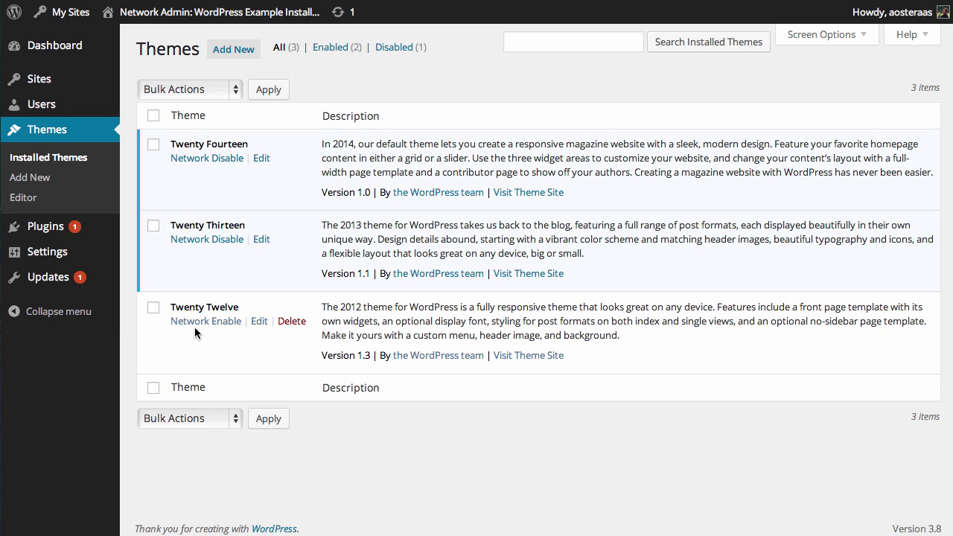
{"action": "left_click", "coordinate": [192, 321]}
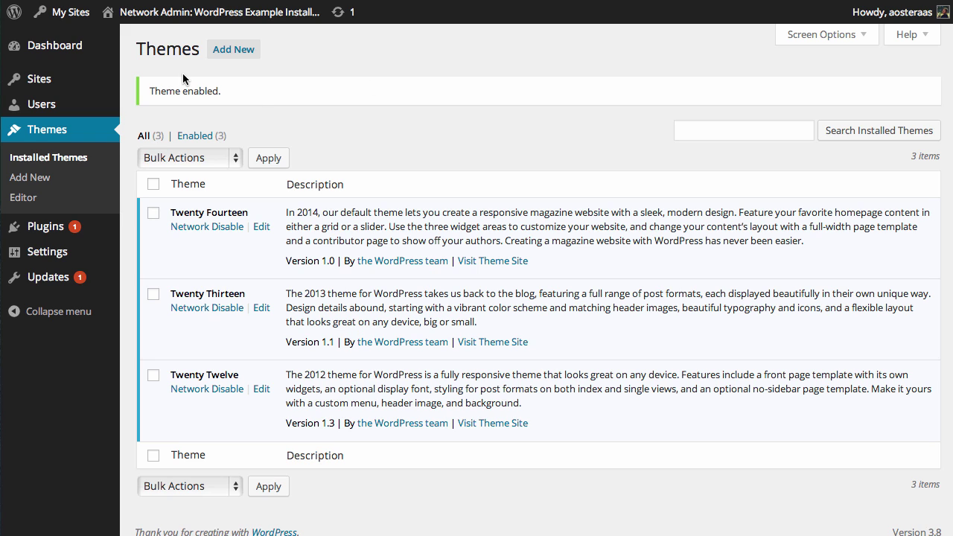
{"action": "left_click", "coordinate": [44, 84]}
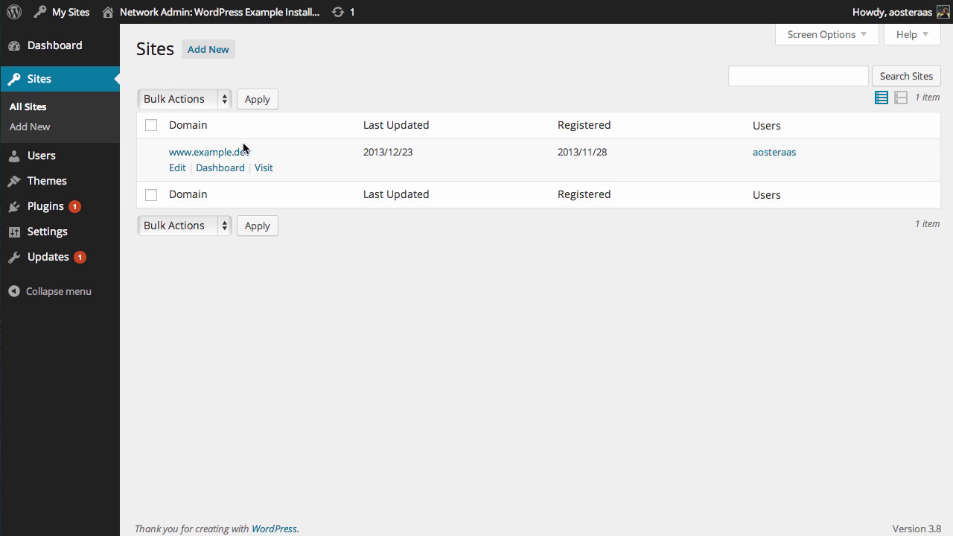
{"action": "left_click", "coordinate": [177, 169]}
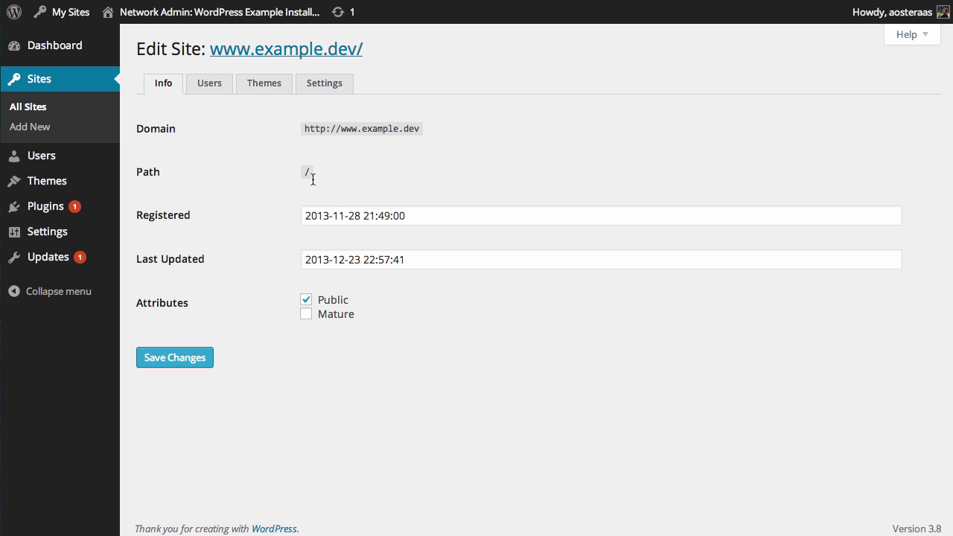
{"action": "left_click", "coordinate": [201, 84]}
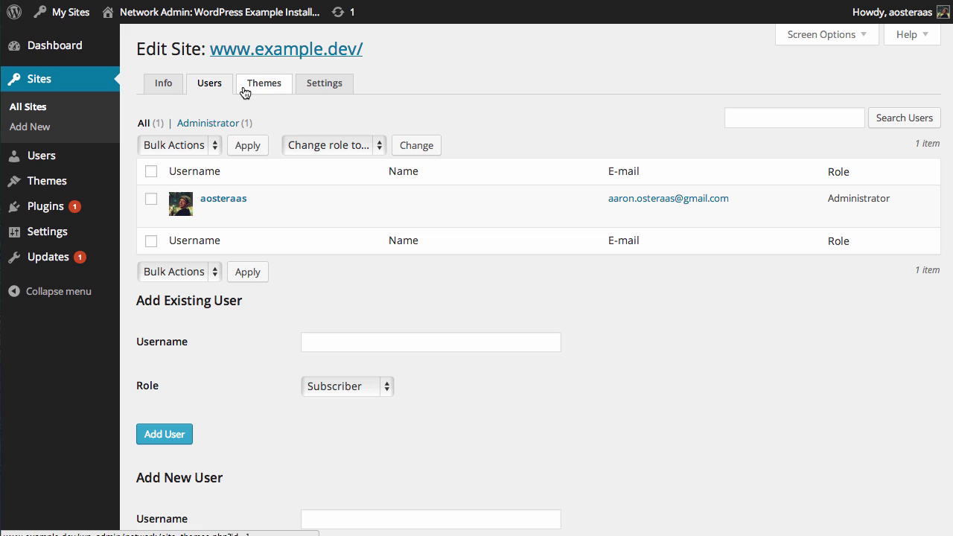
{"action": "left_click", "coordinate": [261, 90]}
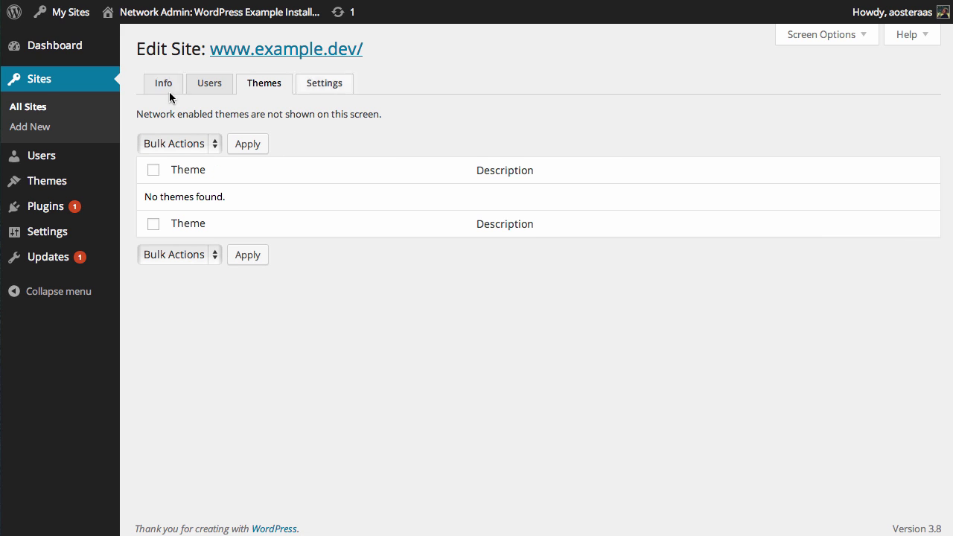
{"action": "left_click", "coordinate": [313, 94]}
{"action": "scroll", "coordinate": [269, 213], "scroll_direction": "down", "scroll_amount": 20}
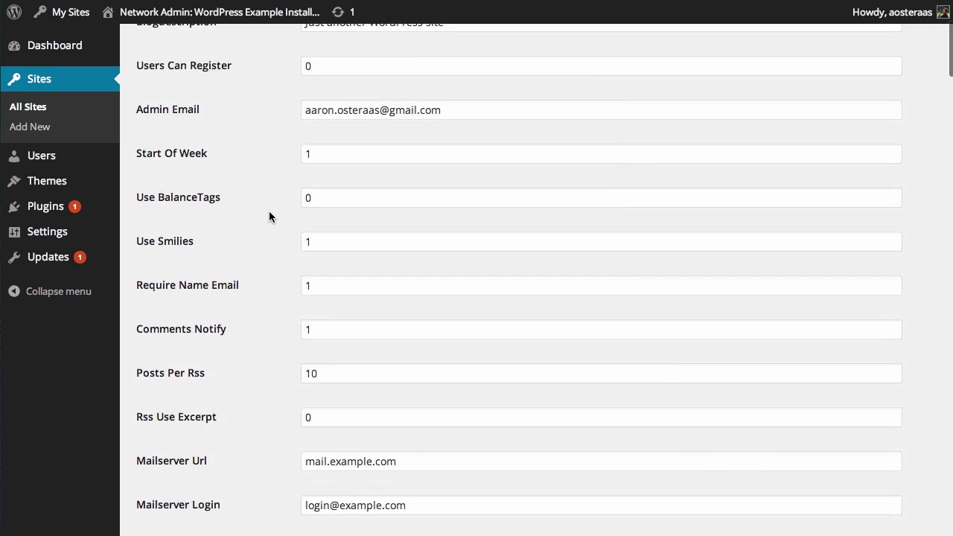
{"action": "scroll", "coordinate": [269, 216], "scroll_direction": "up", "scroll_amount": 7}
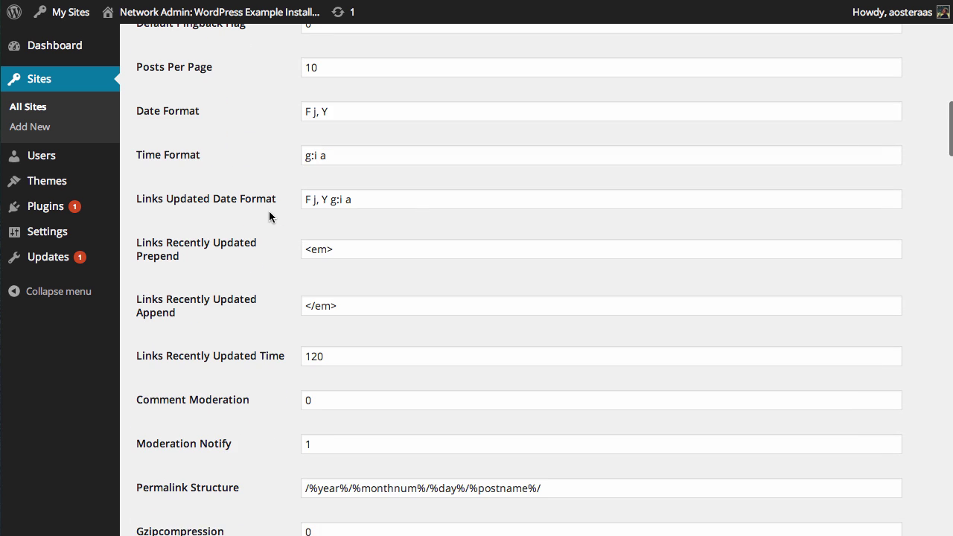
{"action": "scroll", "coordinate": [269, 216], "scroll_direction": "down", "scroll_amount": 10}
{"action": "scroll", "coordinate": [268, 216], "scroll_direction": "down", "scroll_amount": 20}
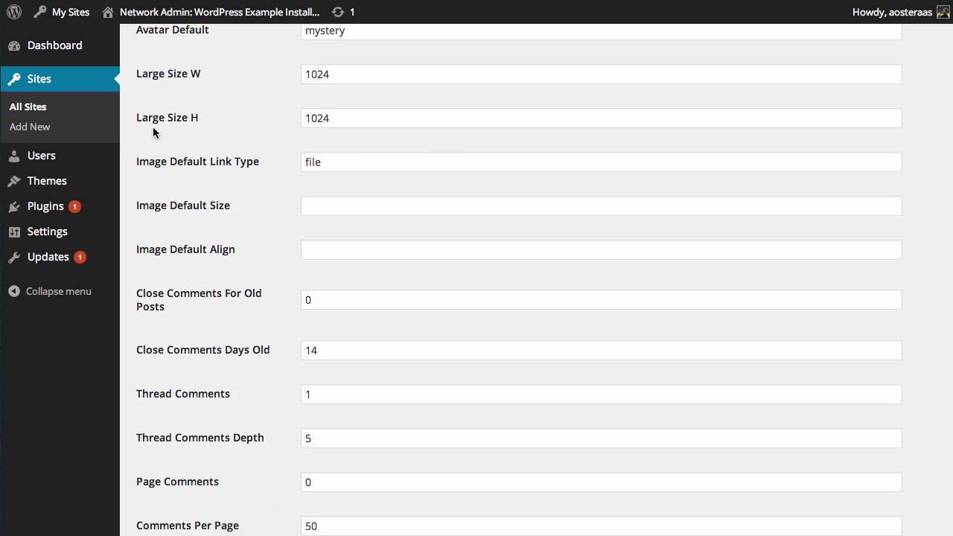
- Add a new network site with the address site1, the title New WordPress Network Website and the administrator's email
{"action": "left_click", "coordinate": [80, 131]}
{"action": "left_click", "coordinate": [367, 90]}
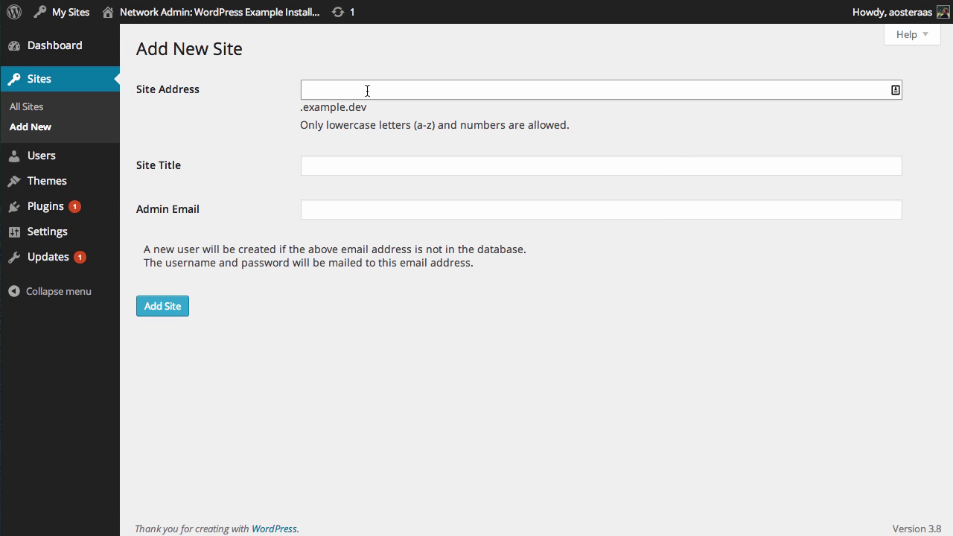
{"action": "type", "text": "site1"}
{"action": "key", "text": "Tab"}
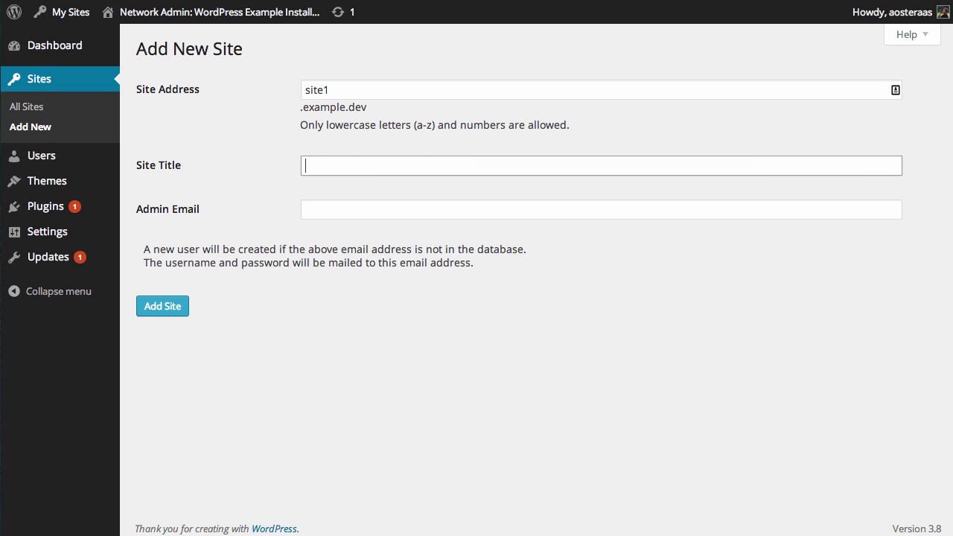
{"action": "type", "text": "New WordPress Network"}
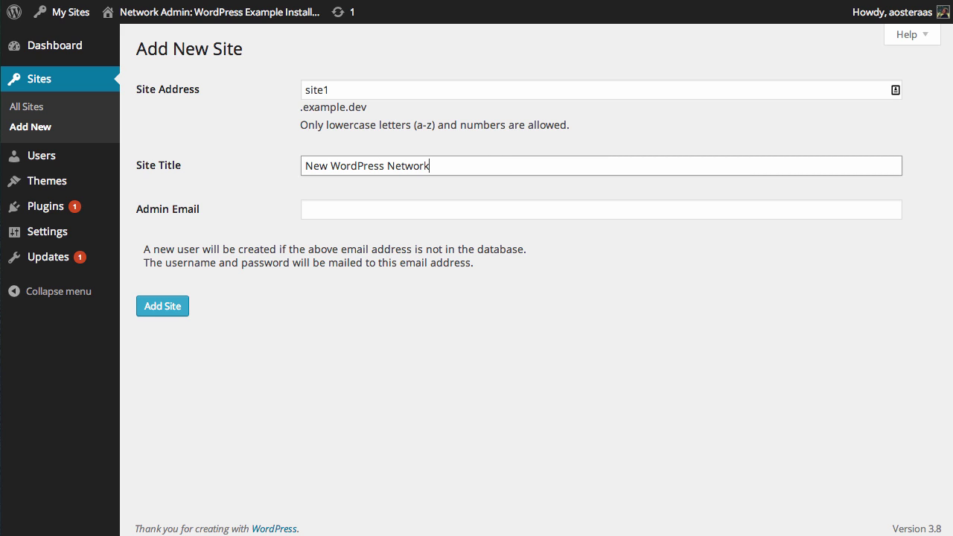
{"action": "type", "text": " Website"}
{"action": "key", "text": "Tab"}
{"action": "type", "text": "aaron"}
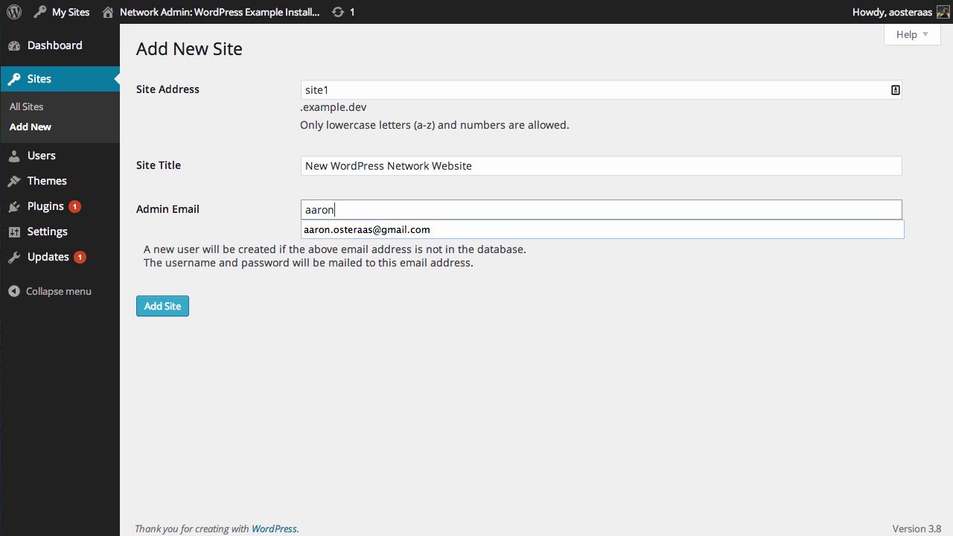
{"action": "key", "text": "Down"}
{"action": "key", "text": "Return"}
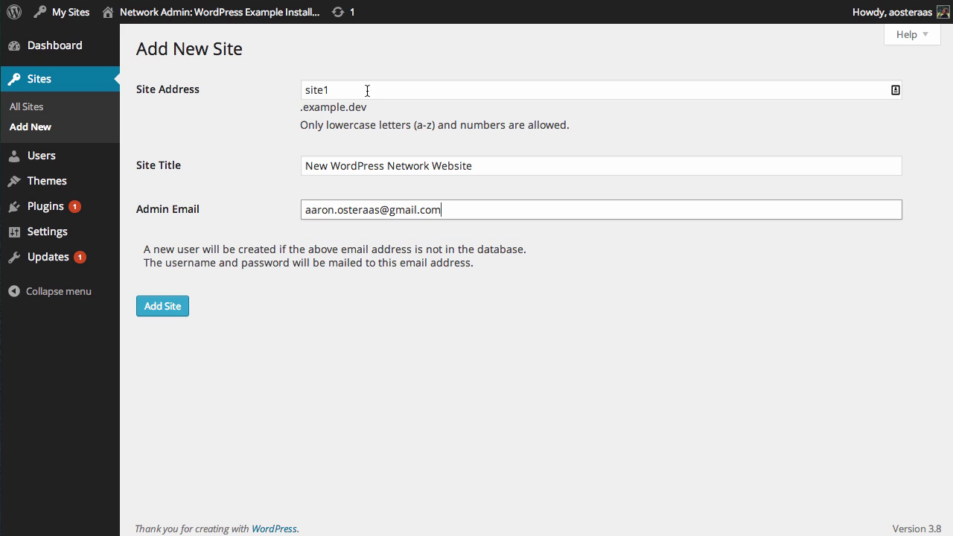
{"action": "left_click", "coordinate": [154, 305]}
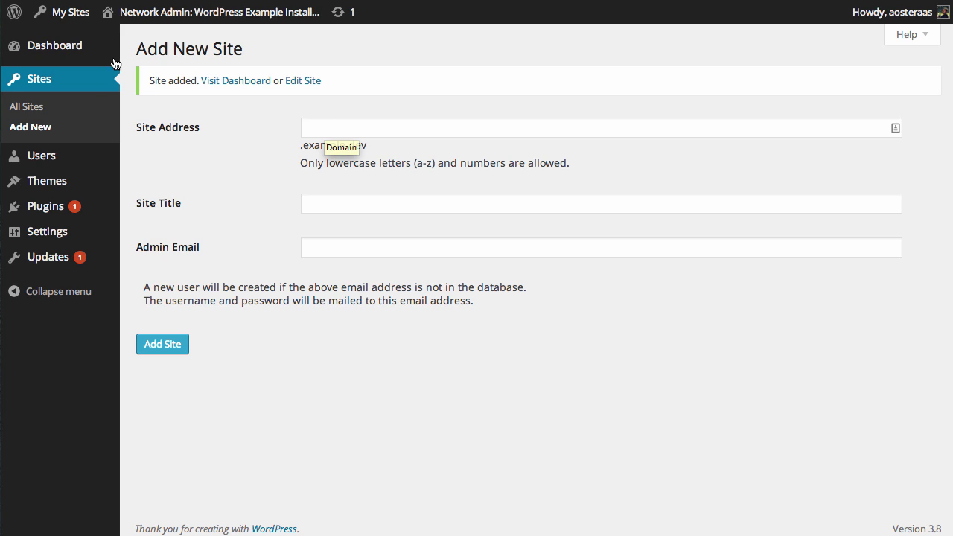
- Open the dashboard of the New WordPress Network Website site and view its public front page with the first post
{"action": "mouse_move", "coordinate": [61, 14]}
{"action": "mouse_move", "coordinate": [101, 86]}
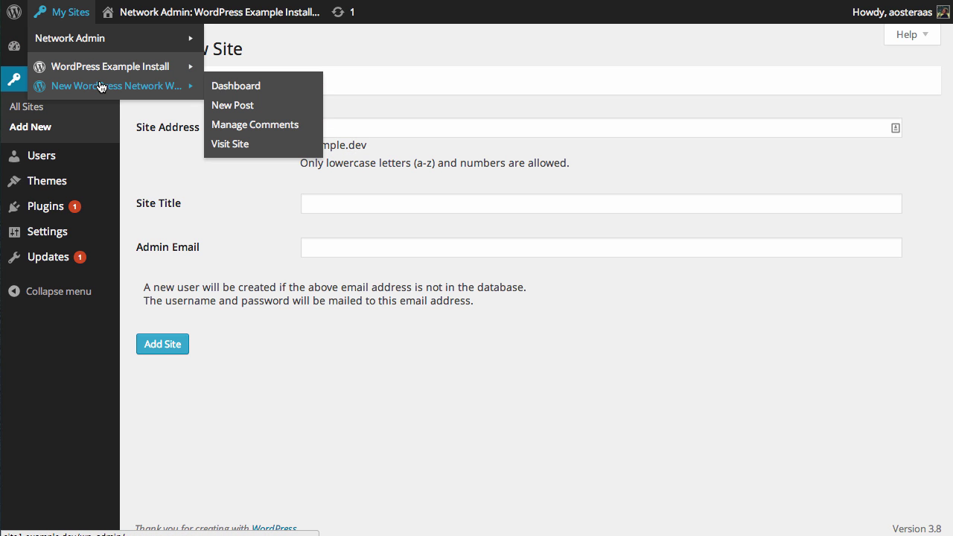
{"action": "left_click", "coordinate": [101, 86]}
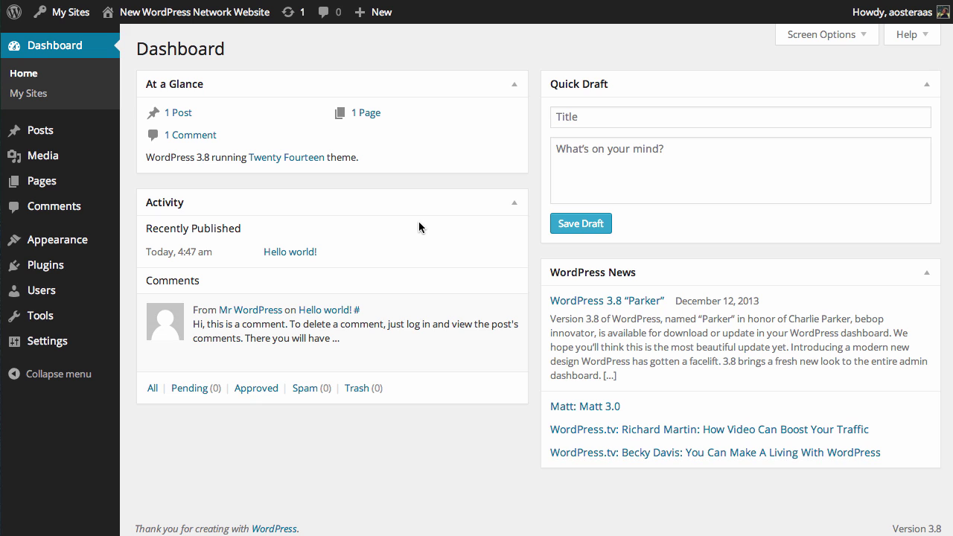
{"action": "left_click", "coordinate": [198, 22]}
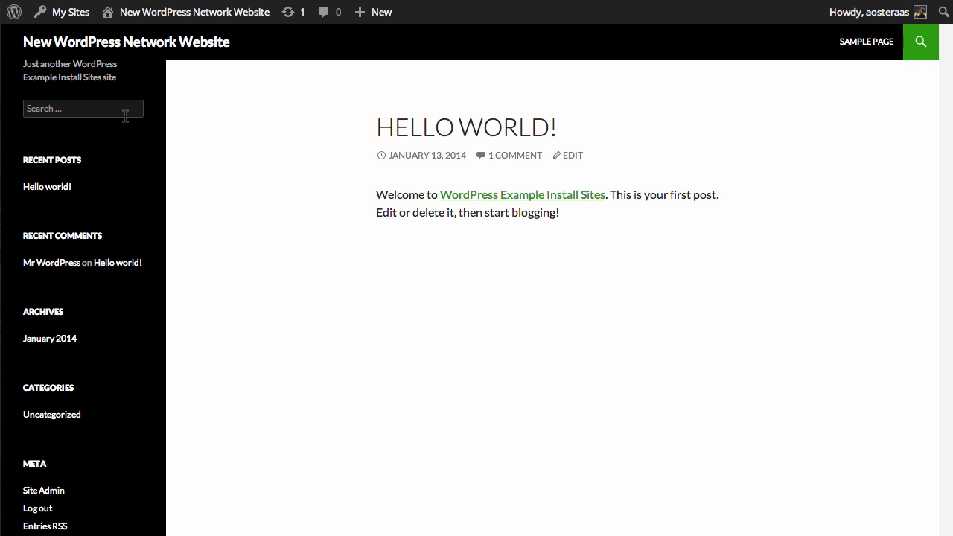
{"action": "left_click_drag", "start_coordinate": [616, 217], "coordinate": [348, 165]}
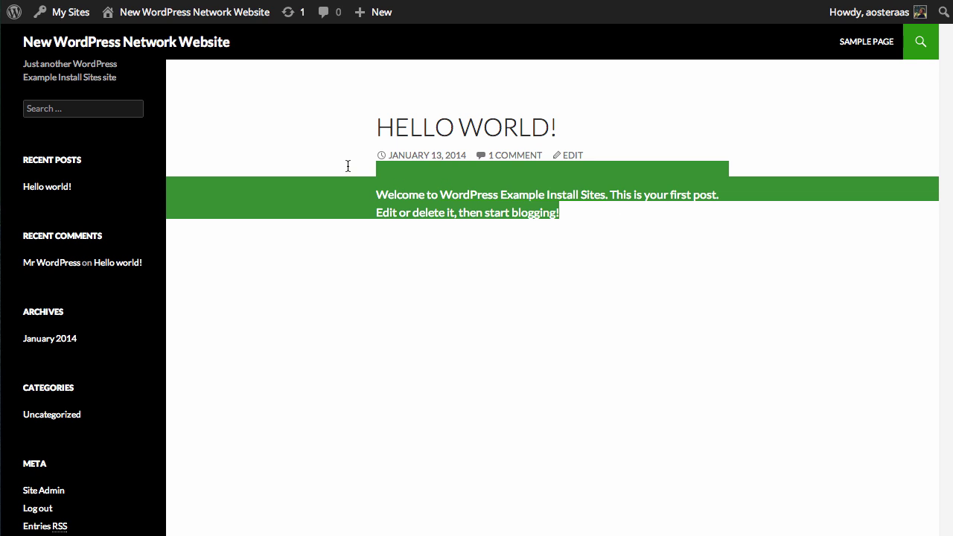
{"action": "left_click", "coordinate": [348, 165]}
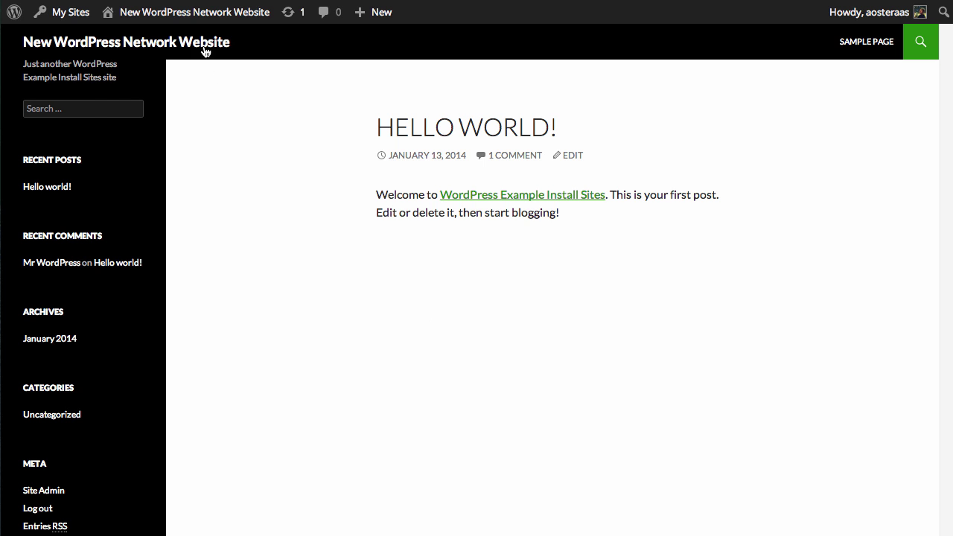
- Return to the New WordPress Network Website dashboard and view the themes available to that site
{"action": "left_click", "coordinate": [195, 18]}
{"action": "mouse_move", "coordinate": [84, 291]}
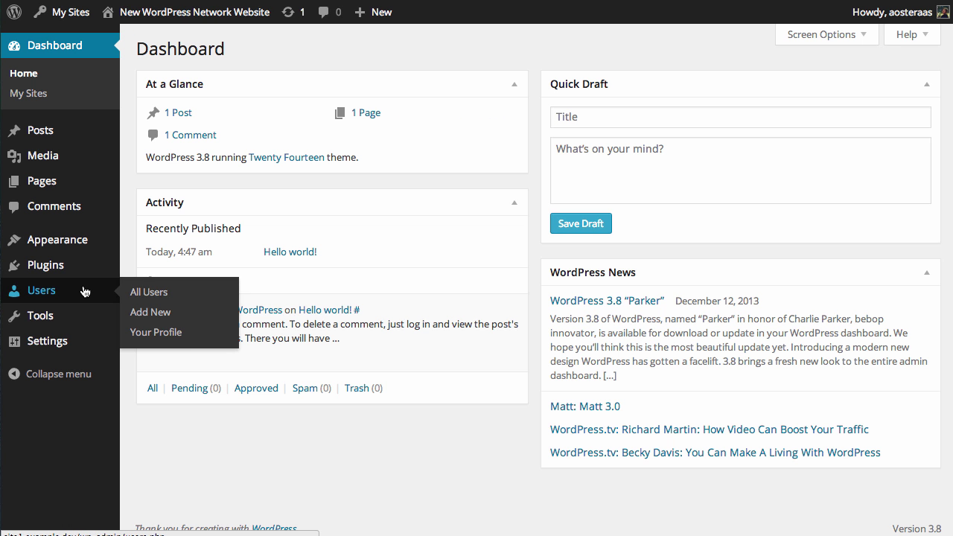
{"action": "left_click", "coordinate": [139, 240]}
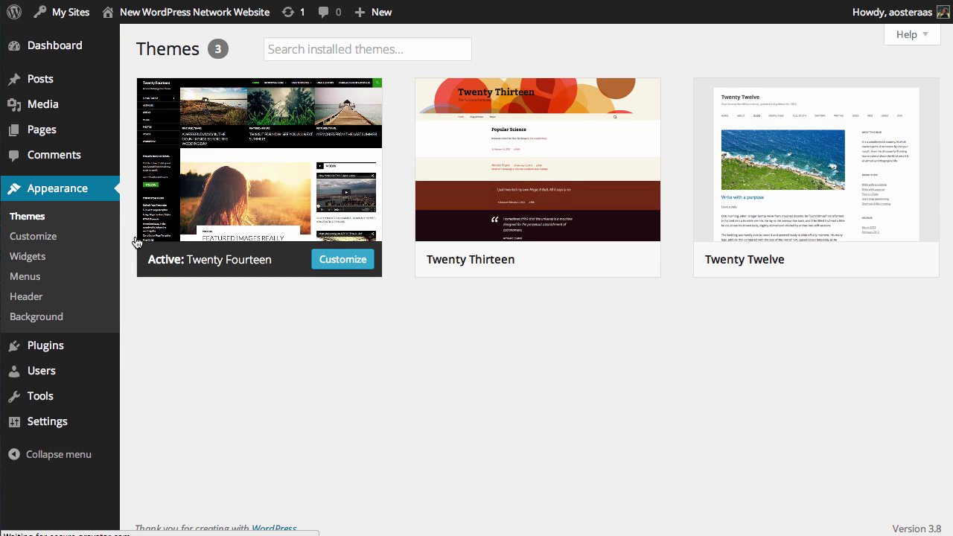